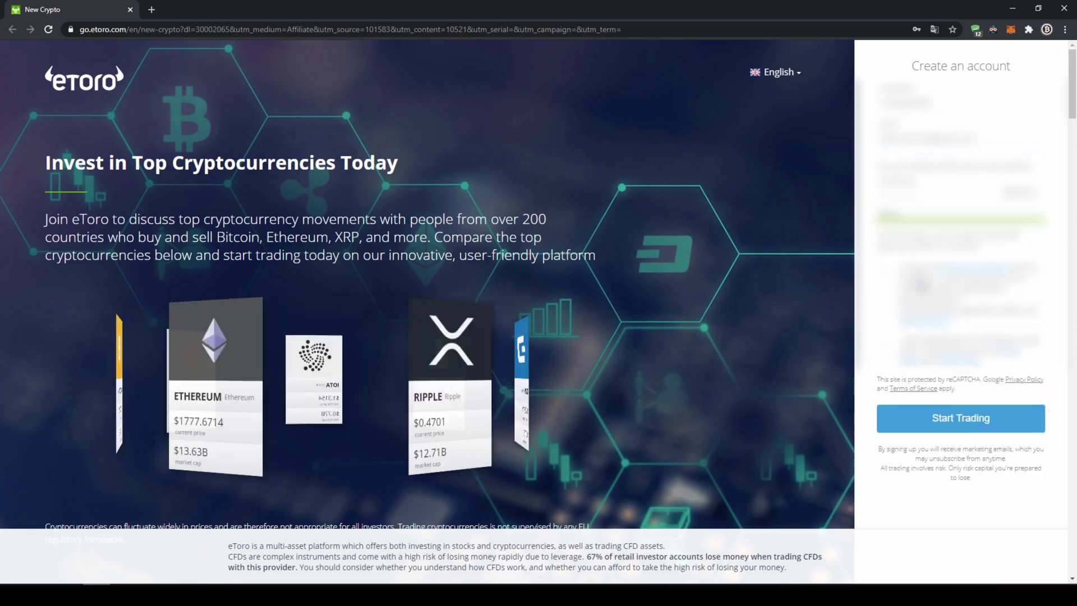
Step: Submit the account registration form to start trading and verify the e-mail address from the welcome message
click(909, 419)
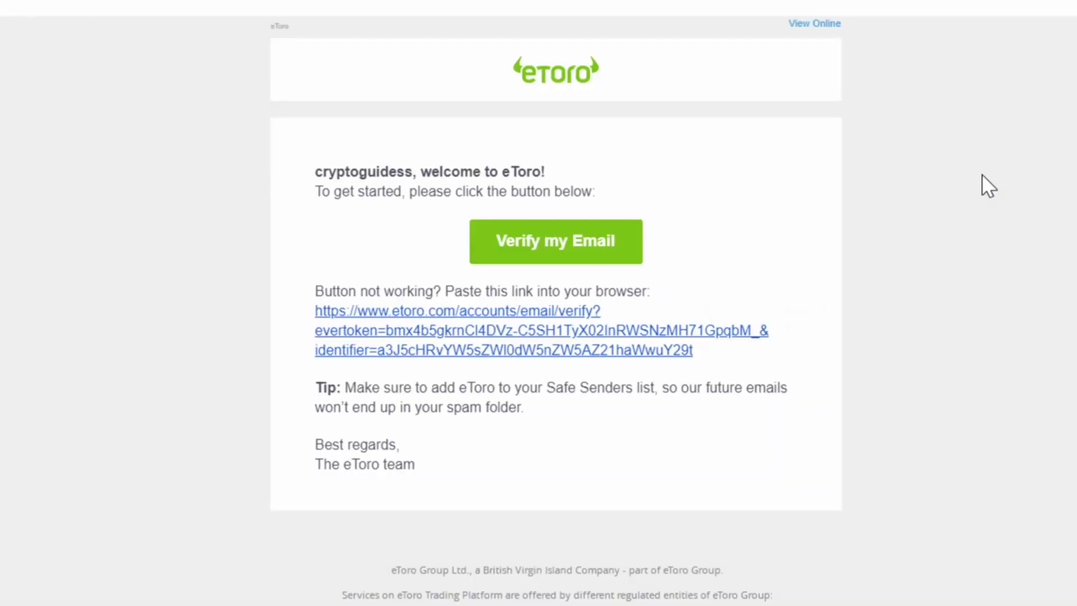
click(616, 242)
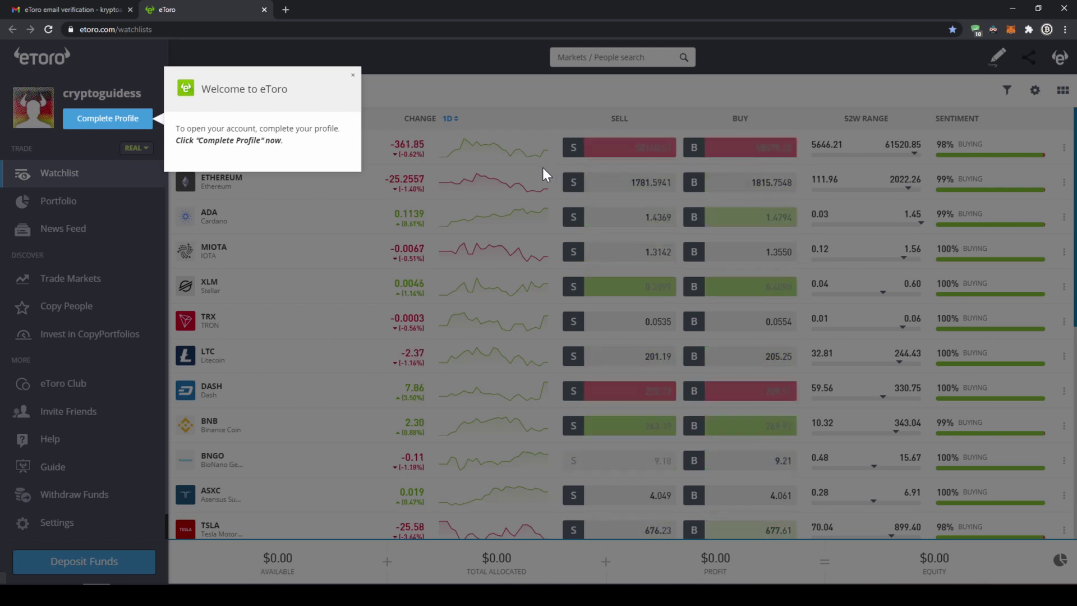
Step: Complete the profile questionnaire, covering personal details, address, trading knowledge assessment and financial status
click(122, 123)
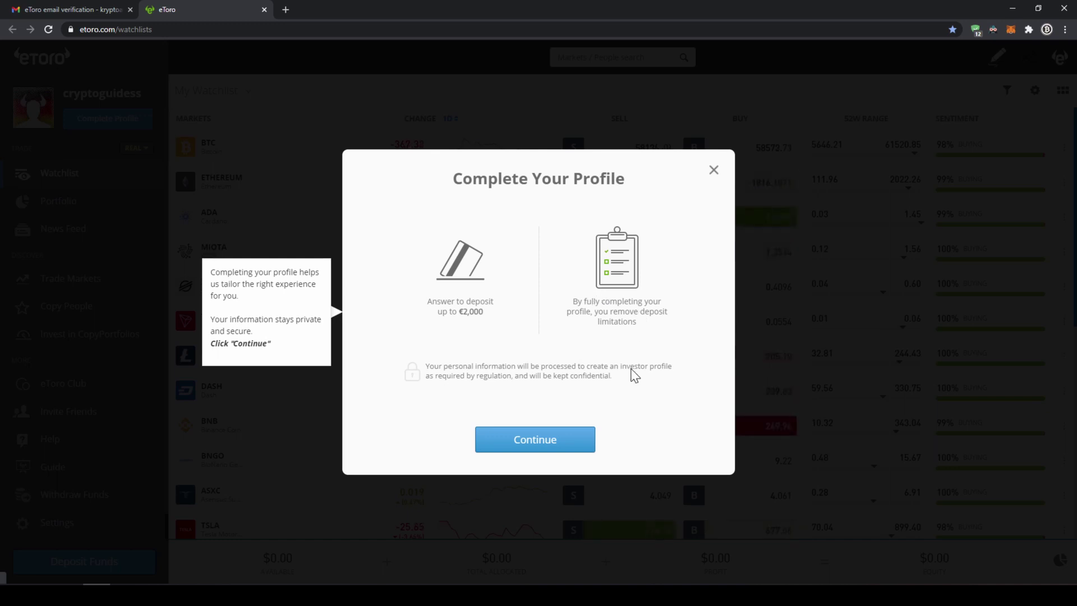
click(538, 439)
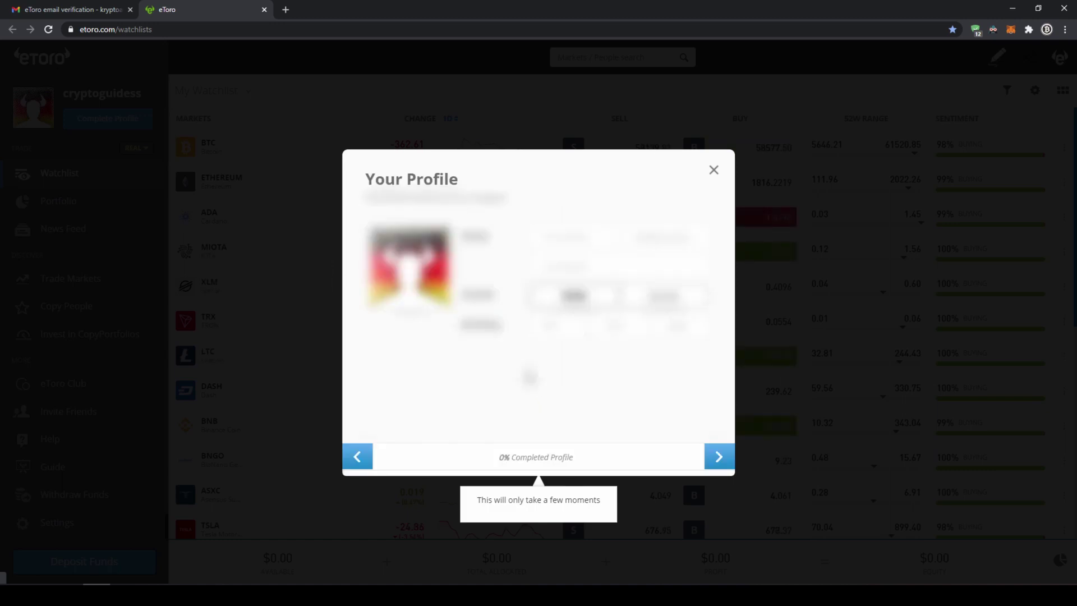
click(718, 457)
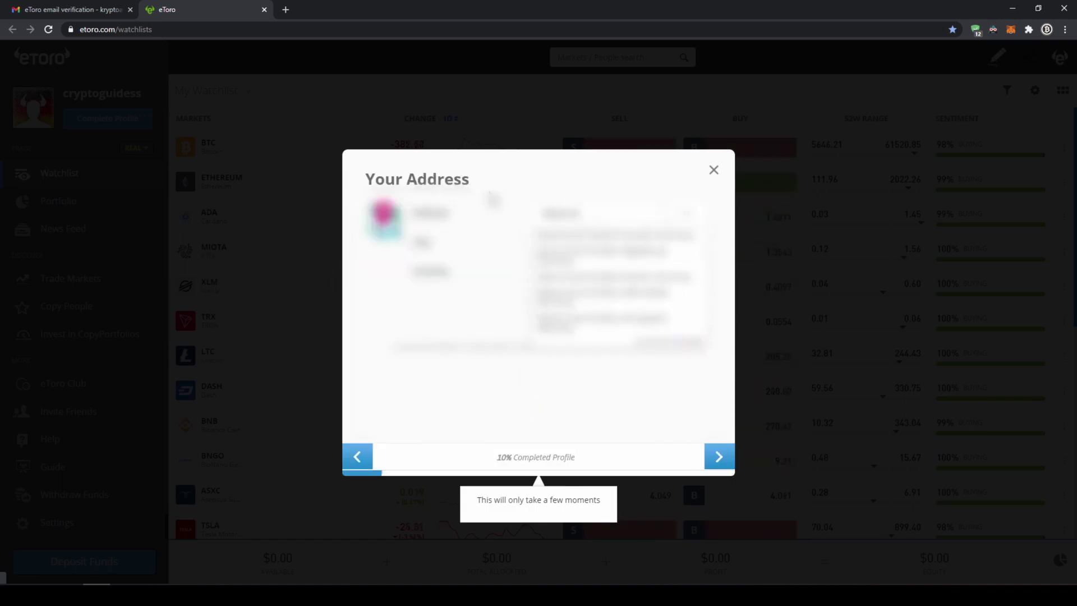
click(719, 456)
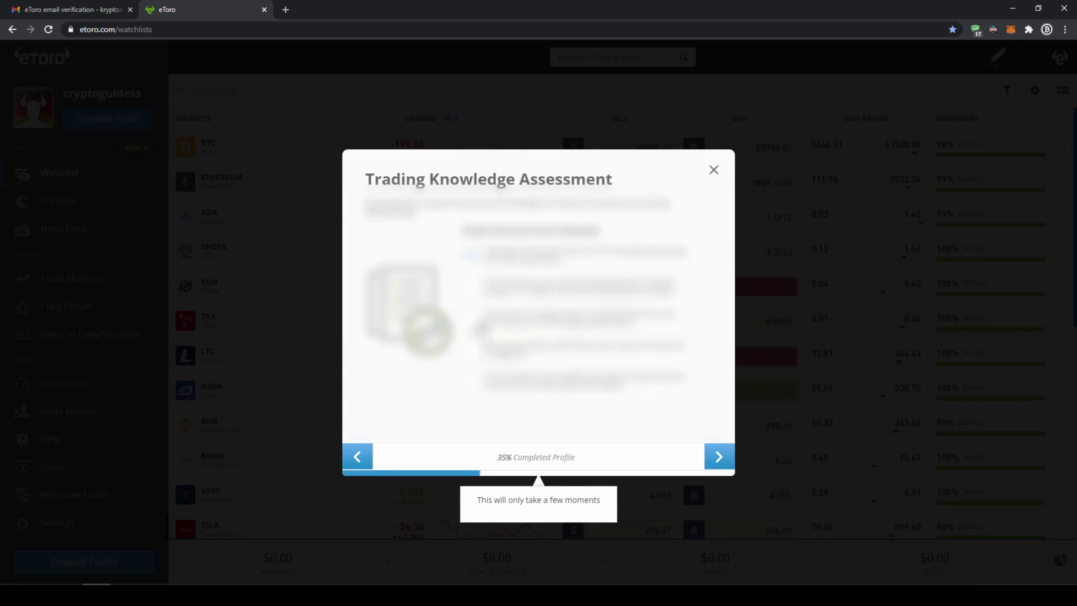
click(716, 454)
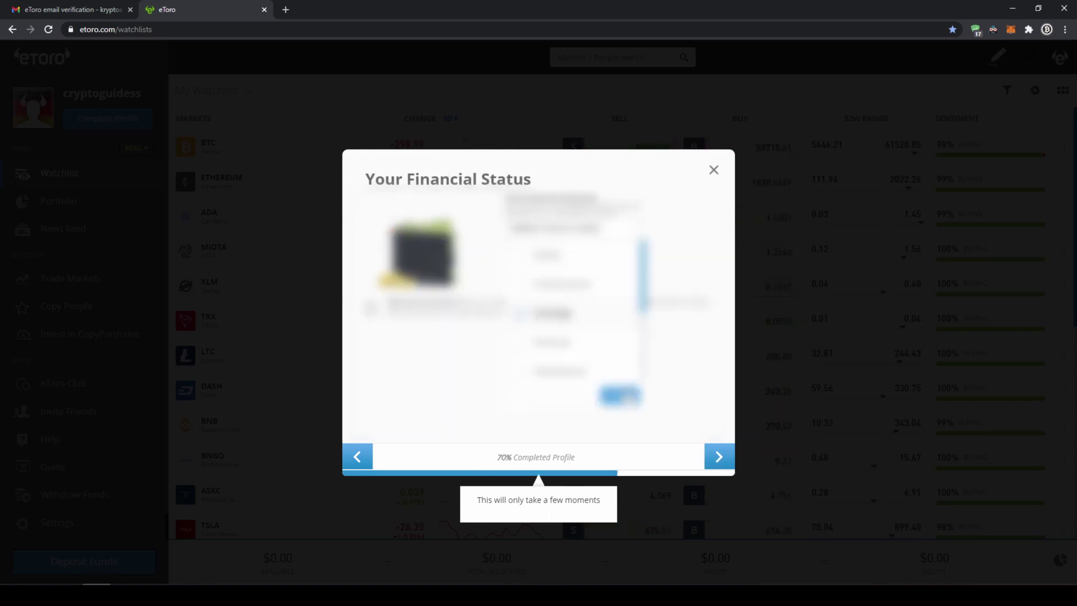
click(573, 351)
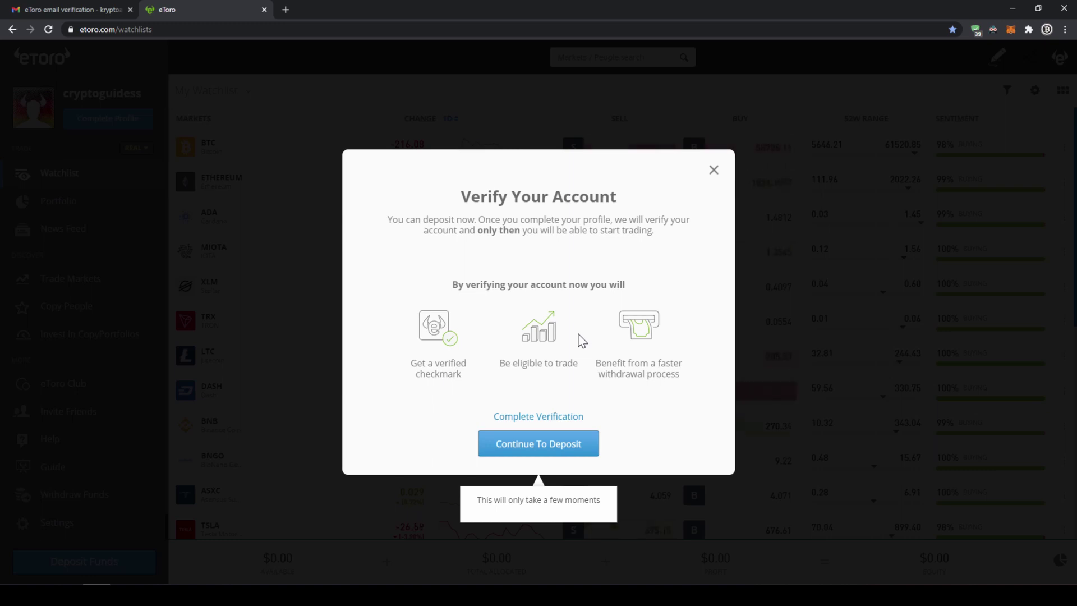
Step: Set up a deposit of 1000 USD with PayPal as the payment method and continue to the payment
click(569, 454)
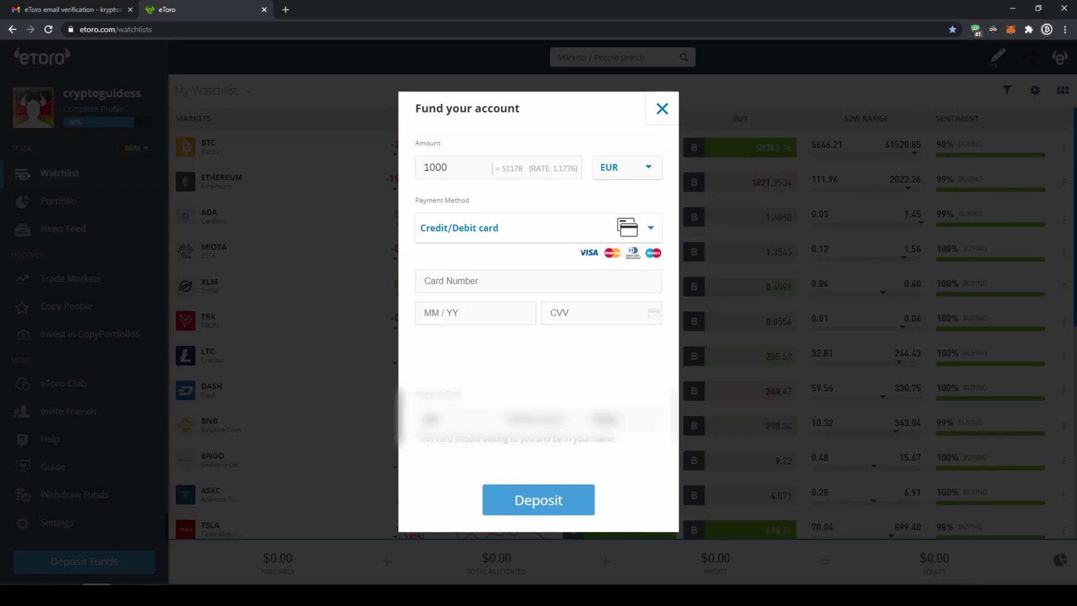
click(570, 237)
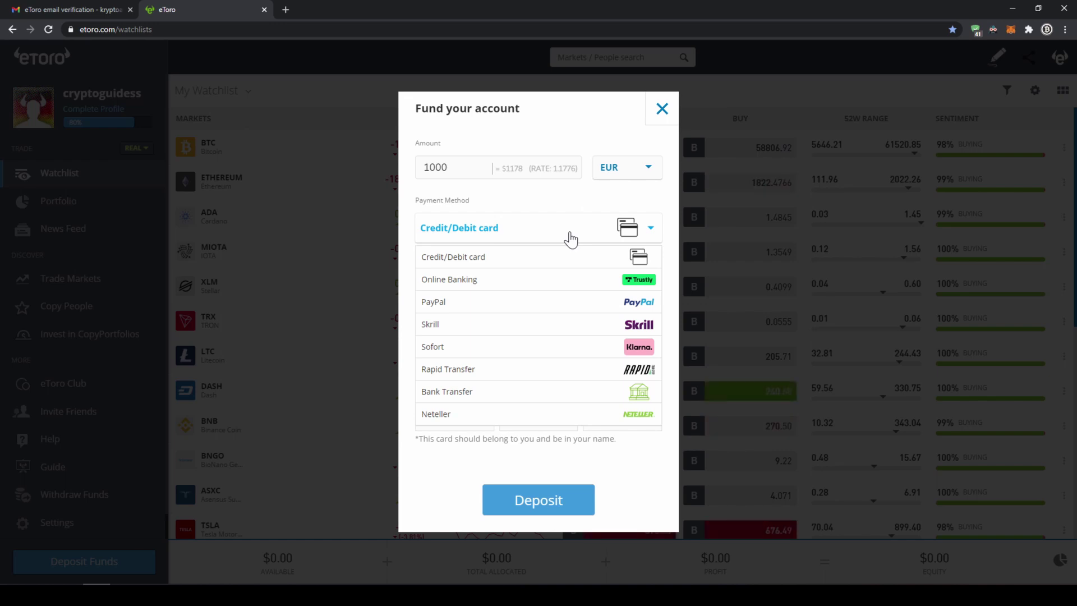
click(552, 302)
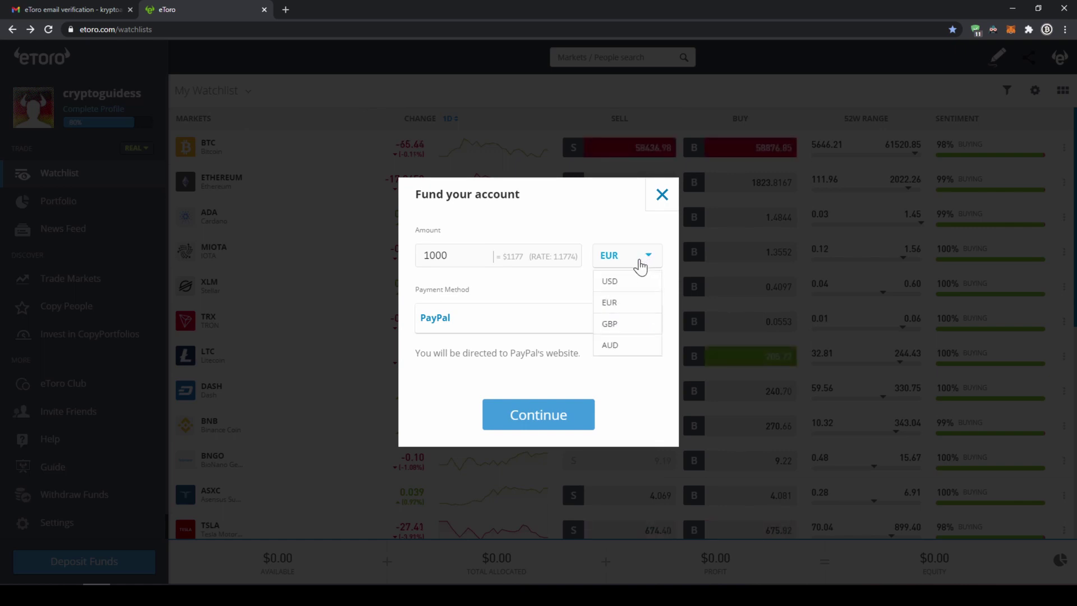
click(625, 291)
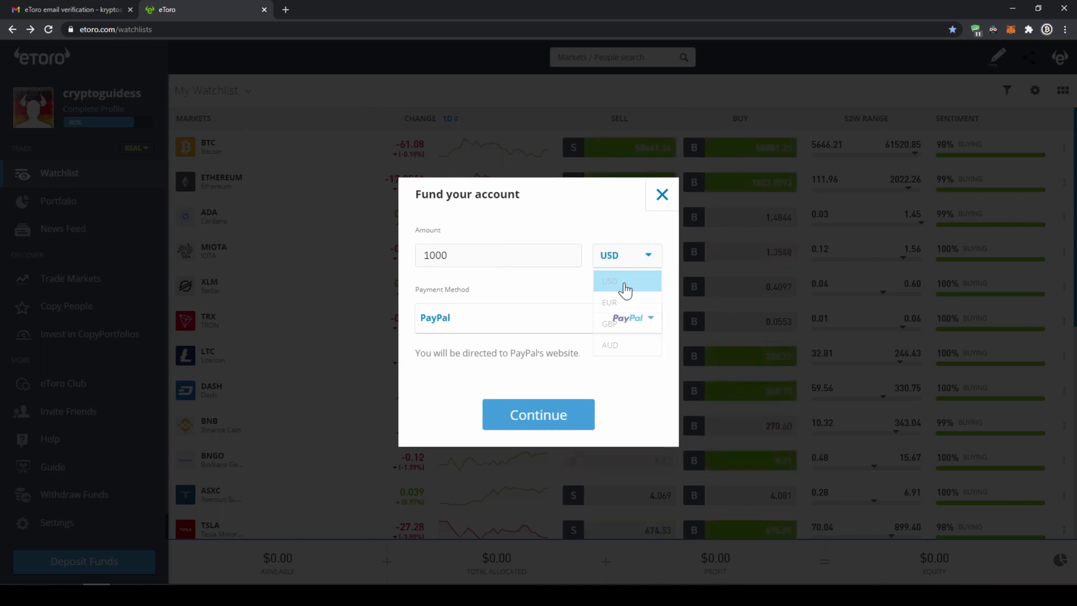
double_click(471, 256)
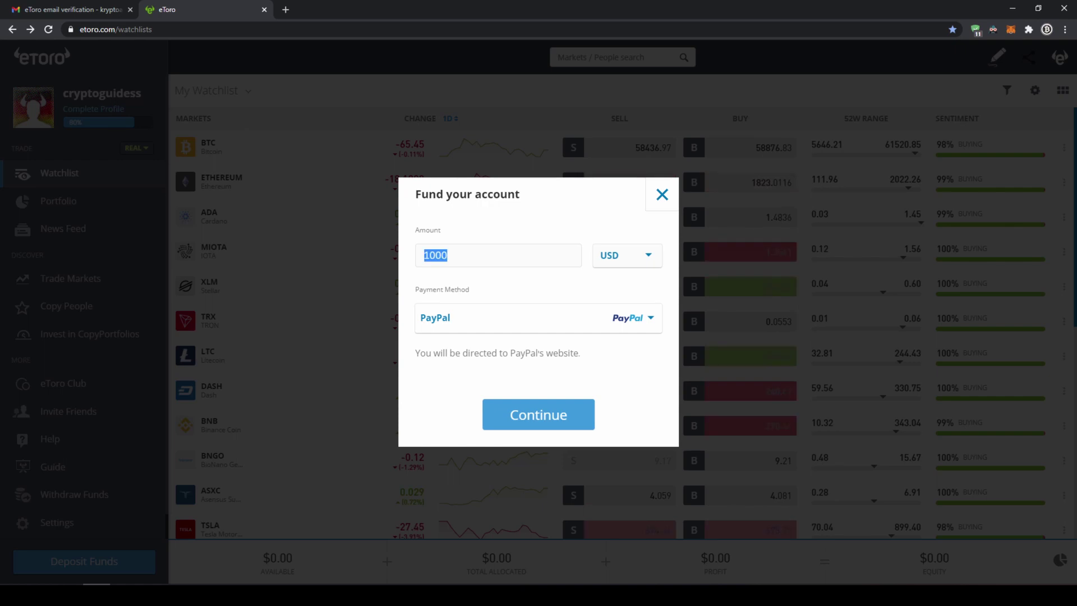
click(471, 256)
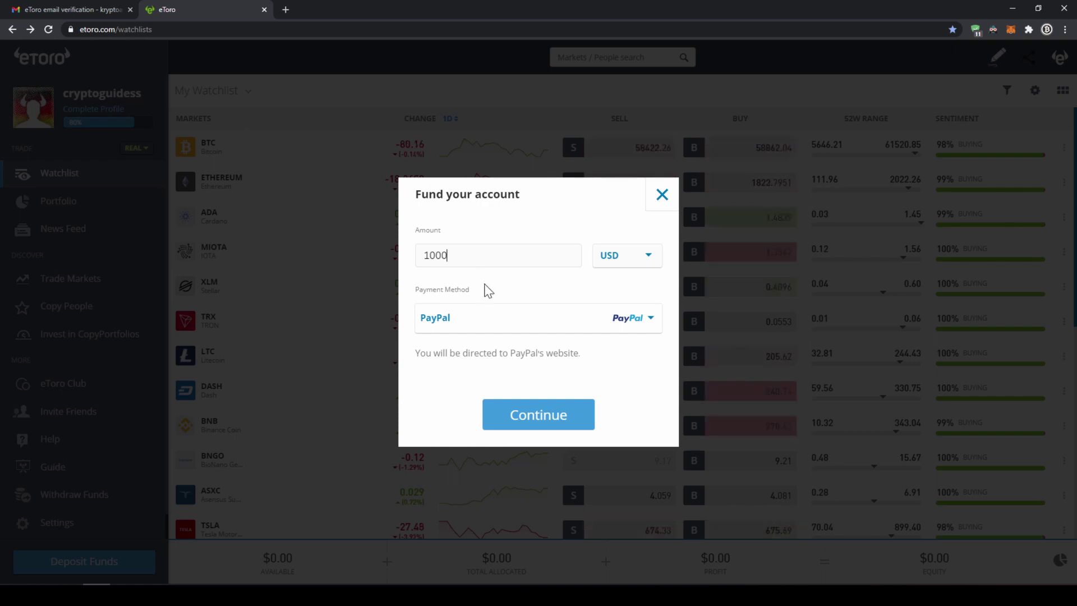
click(540, 422)
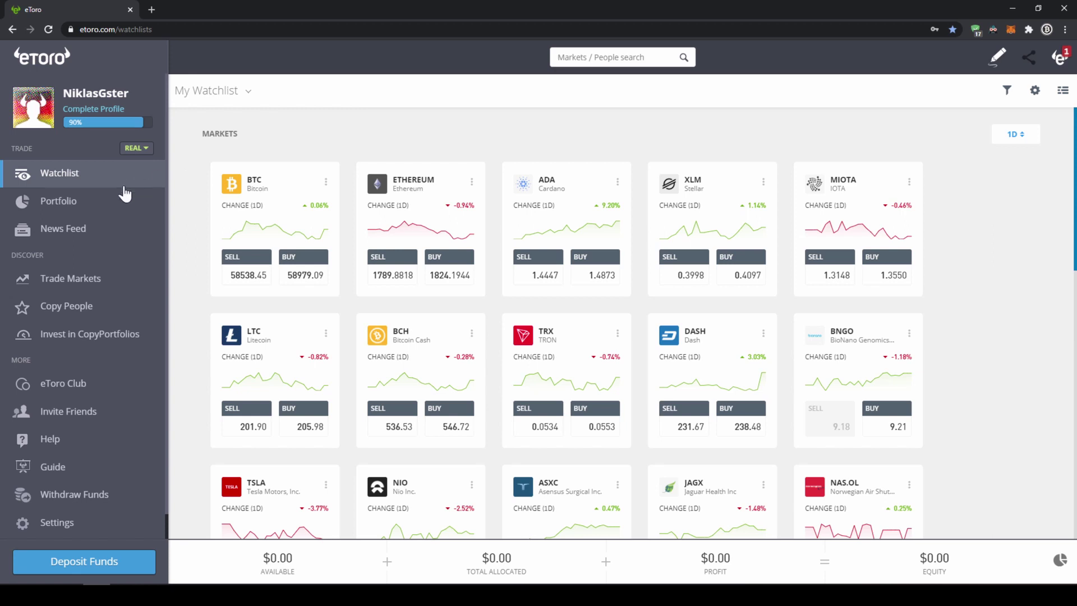
Step: Switch from the real to the Virtual Portfolio and view its open positions, returning to the watchlist
click(144, 151)
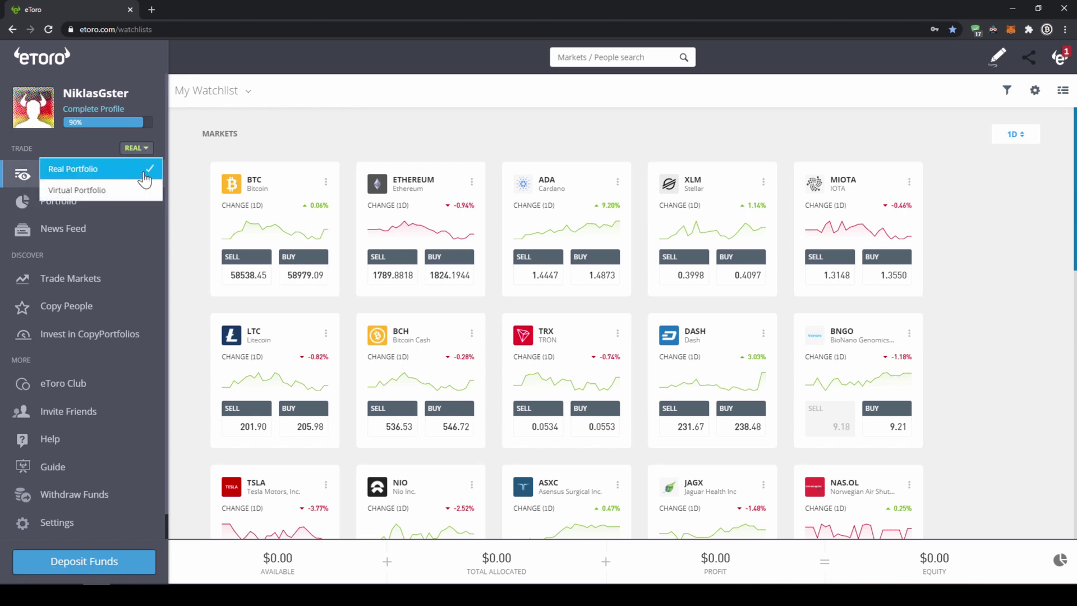
click(113, 191)
click(555, 400)
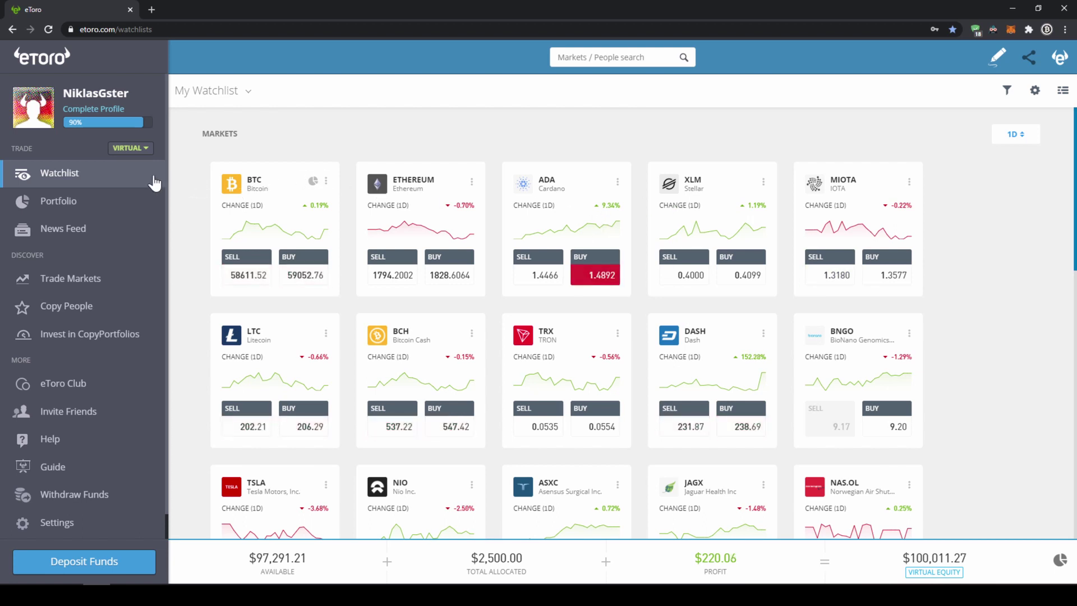
click(108, 205)
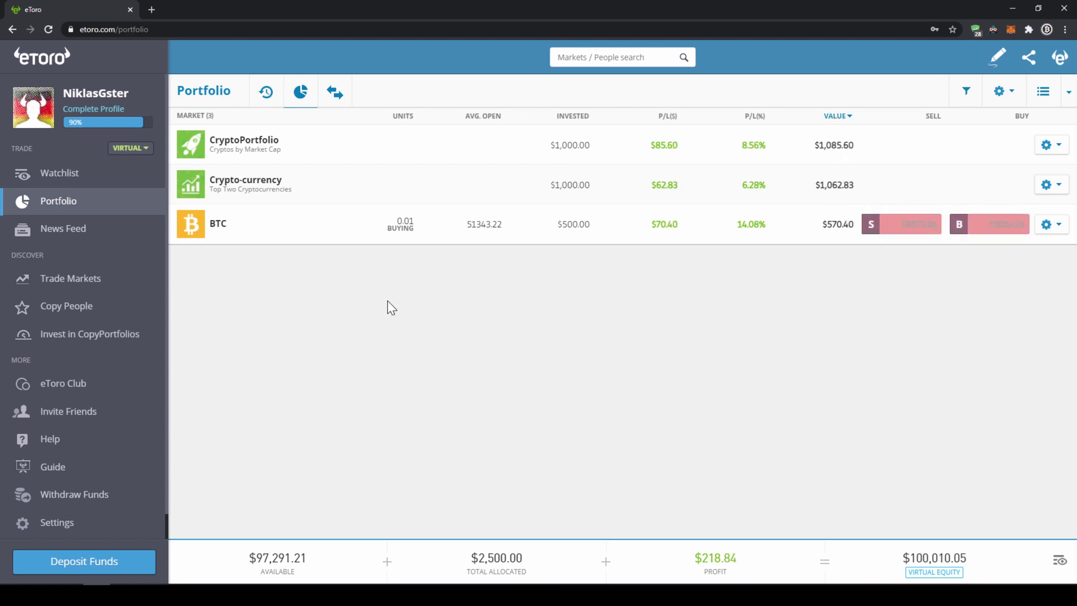
click(101, 184)
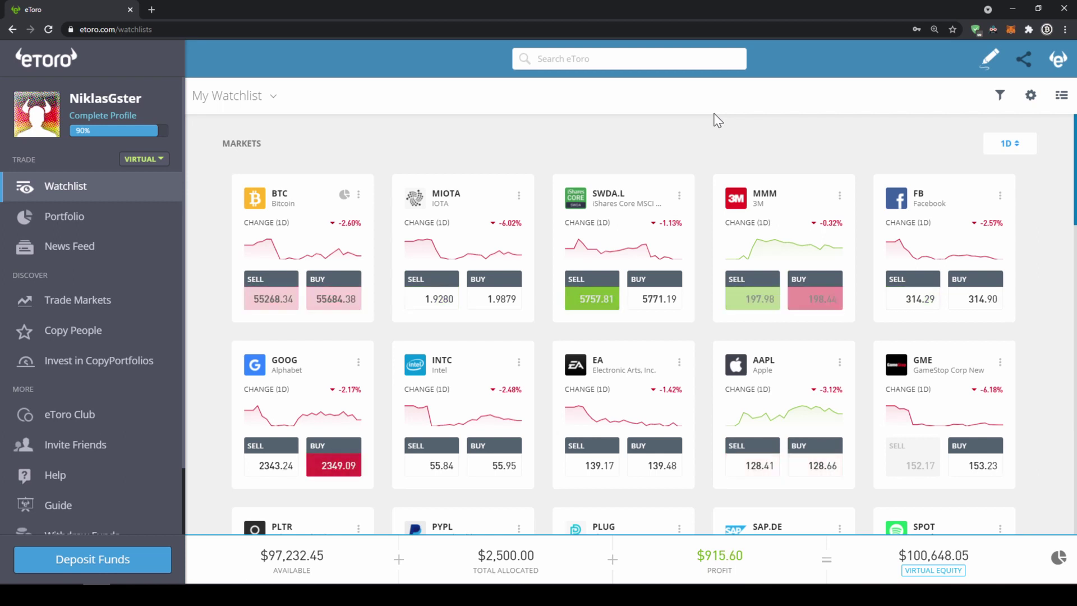
Step: Search for dogecoin and open the Dogecoin (DOGE) market page
click(684, 59)
text(dog)
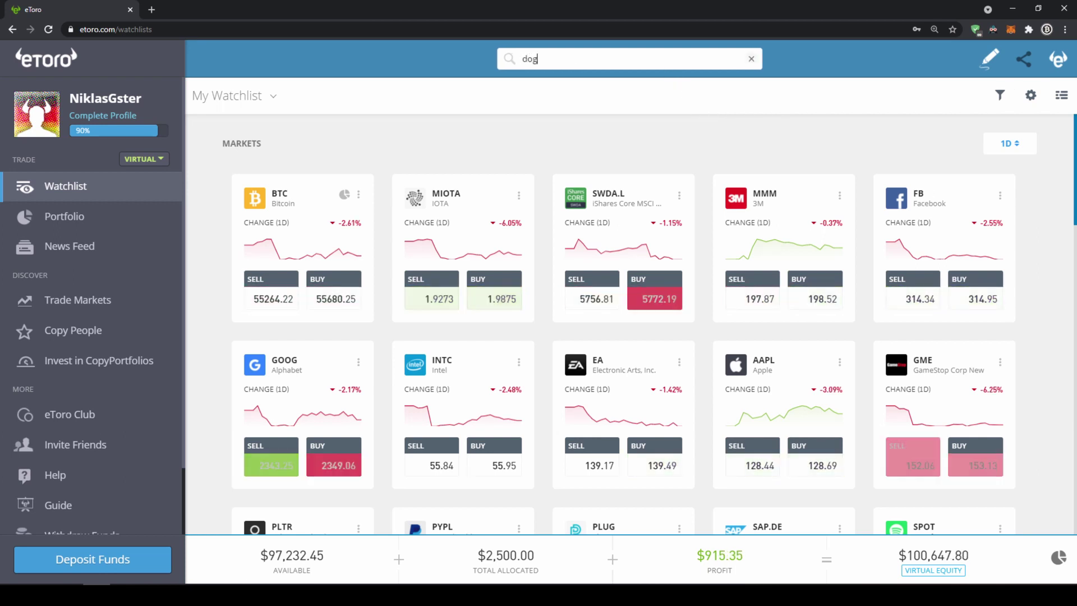
text(ecoin)
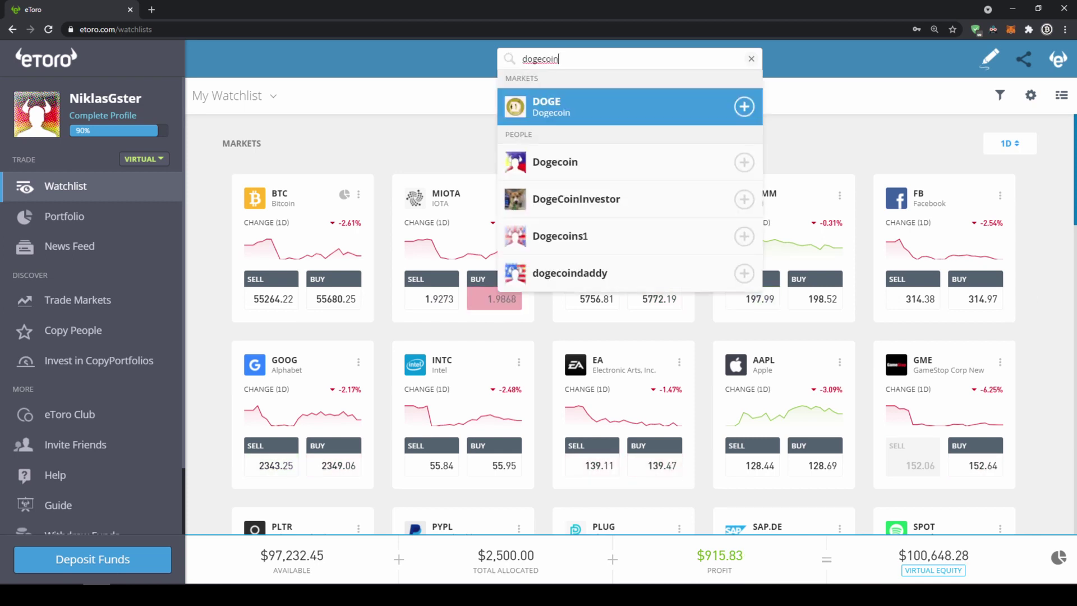
click(537, 104)
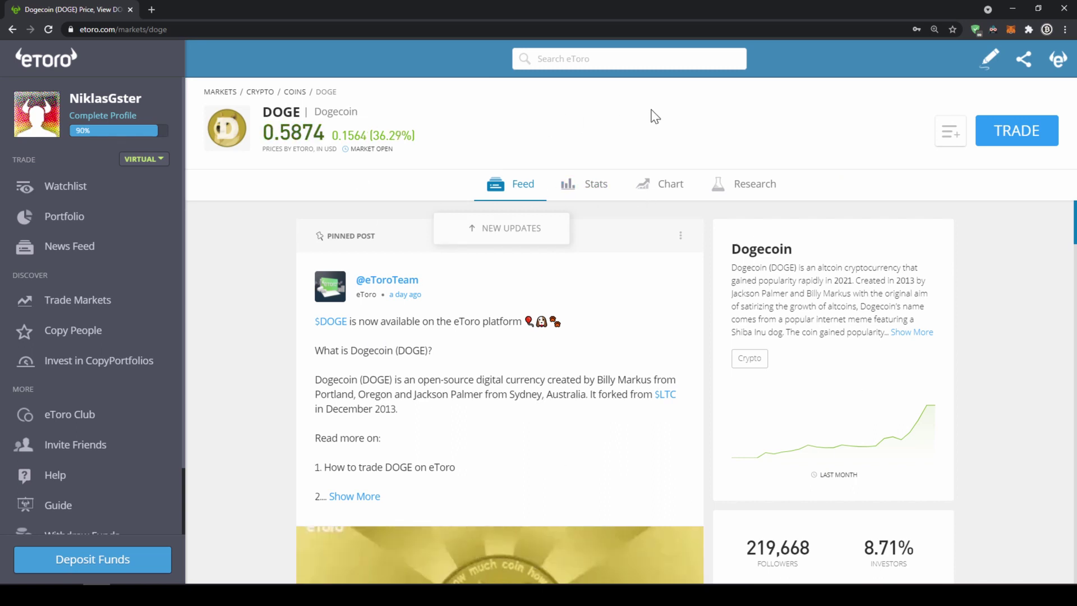
Step: Open a trade buying DOGE for an amount of $100
click(1023, 132)
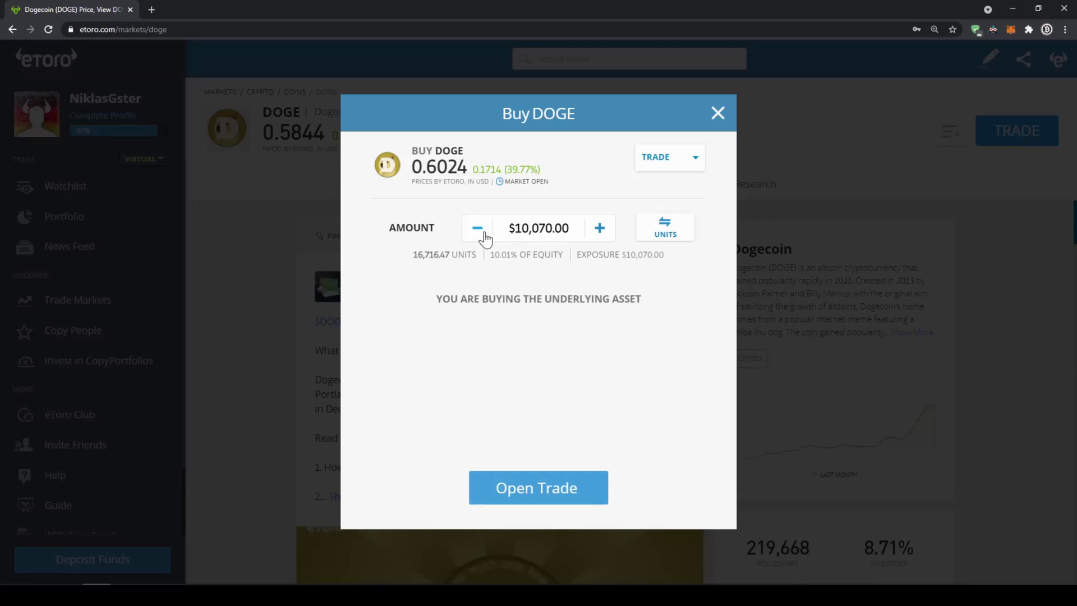
click(629, 300)
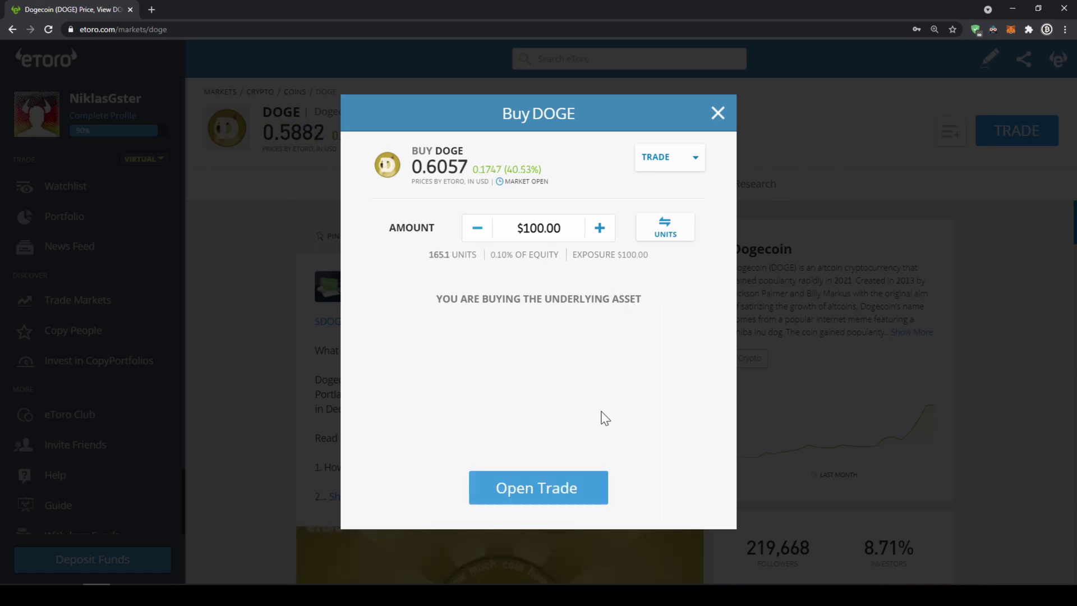
click(569, 490)
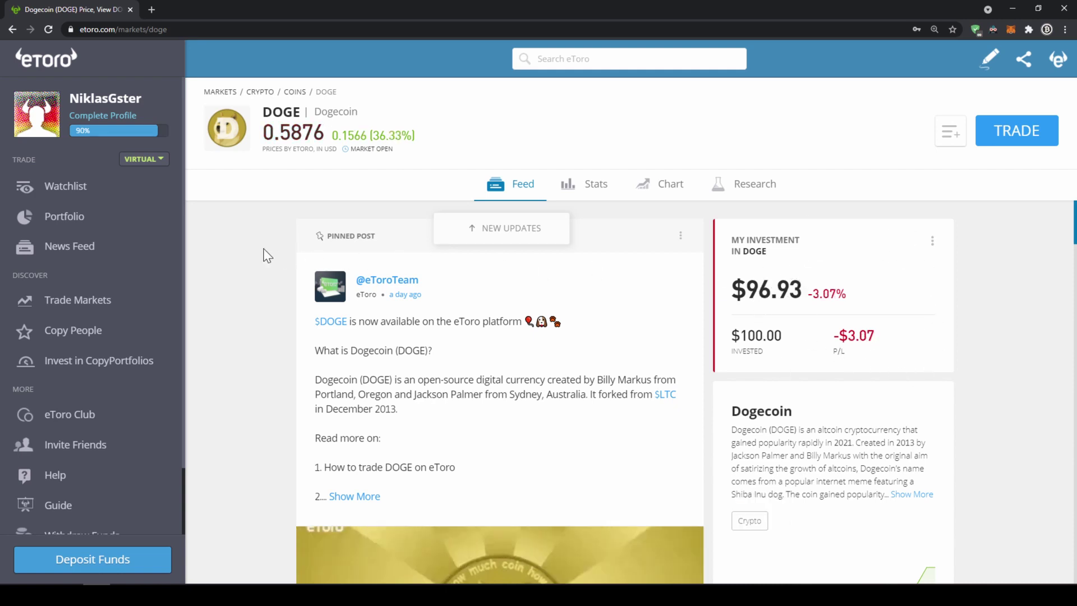
Step: Open the DOGE position in the portfolio and close its entire buy trade
click(110, 227)
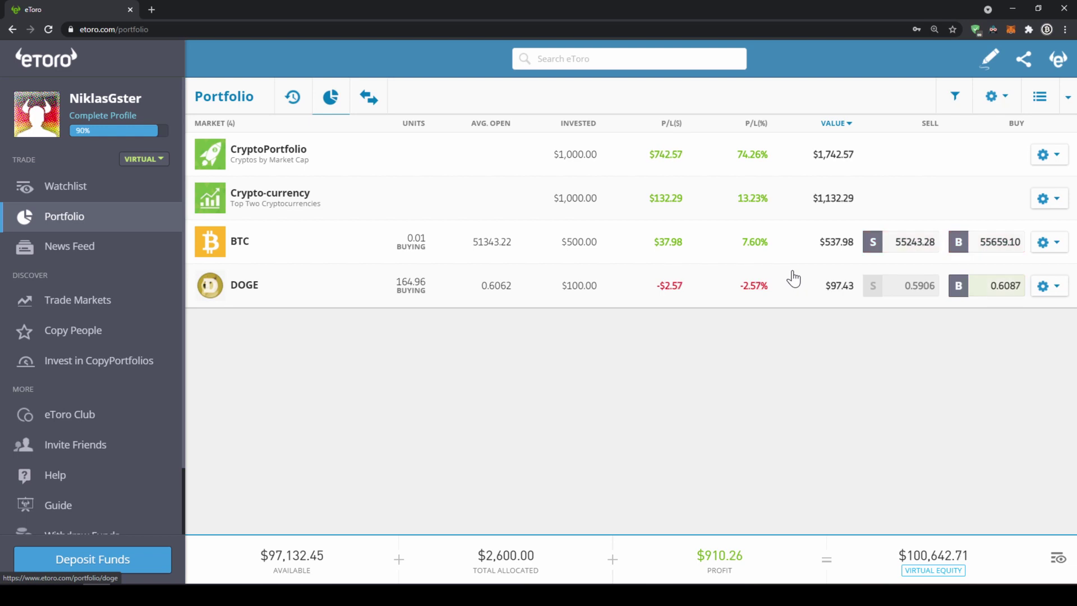
click(258, 293)
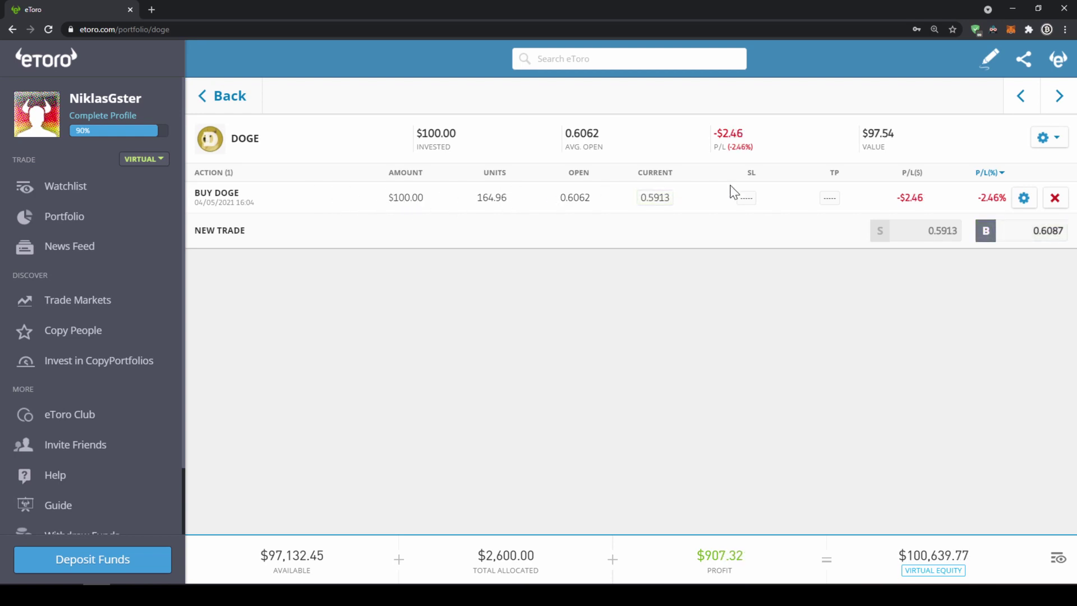
click(1054, 199)
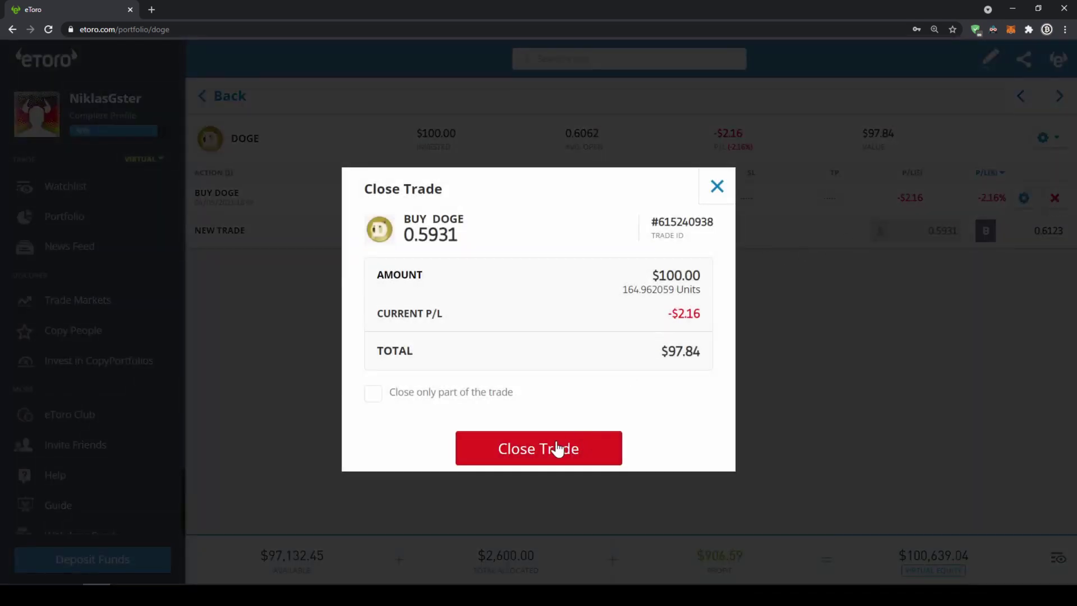
click(557, 449)
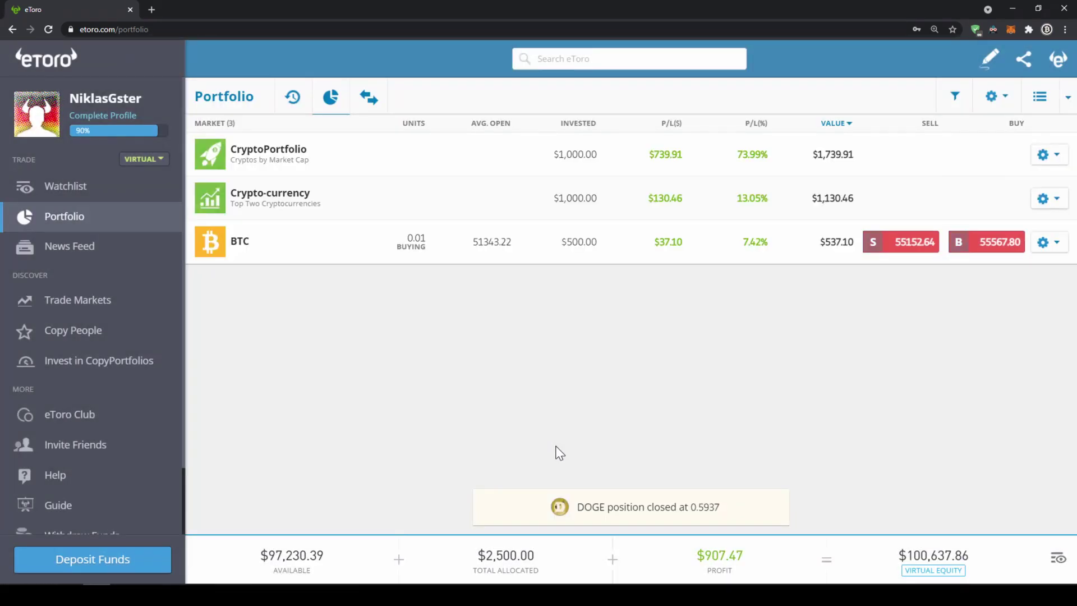